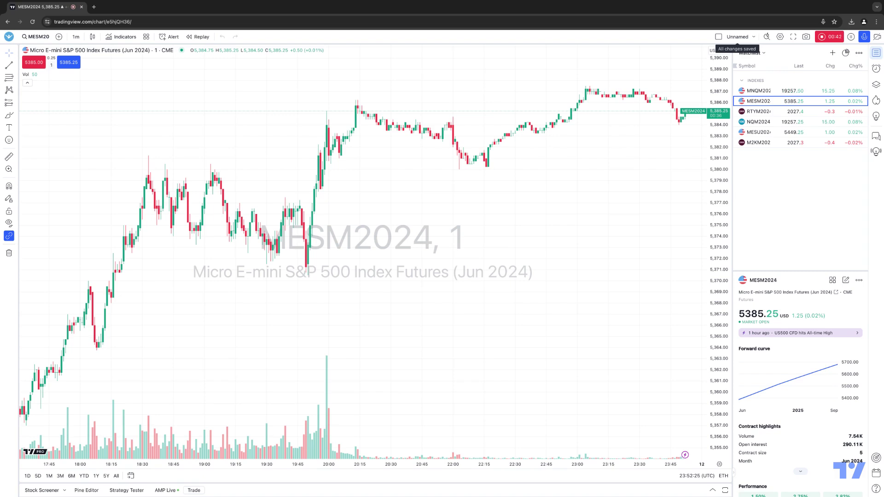
Step: Rename the unnamed chart layout as AMP and save the new name
left_click(754, 37)
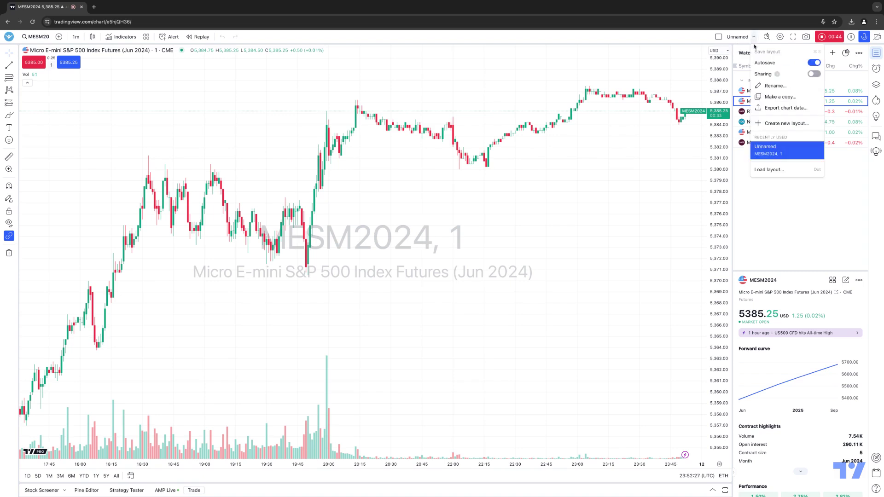
left_click(771, 86)
type("AMP")
left_click(502, 286)
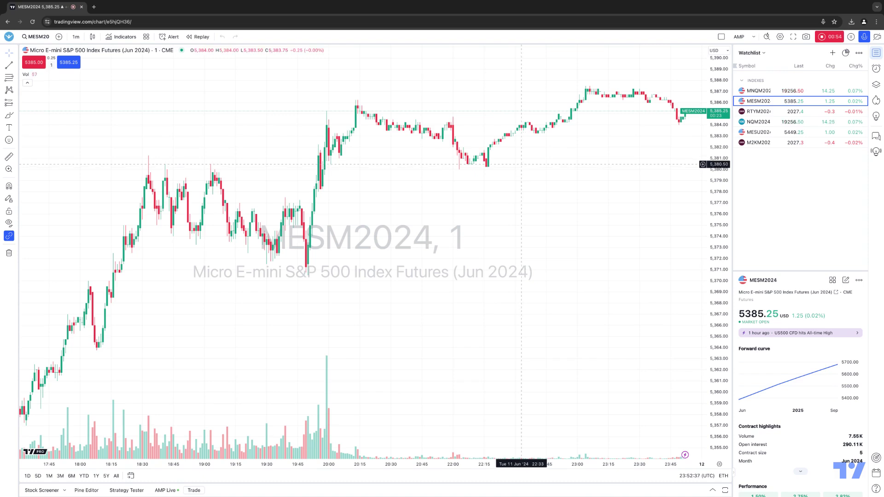
Step: Add the Moving Average Convergence Divergence and Keltner Channels technical indicators to the MESM2024 chart
left_click(123, 36)
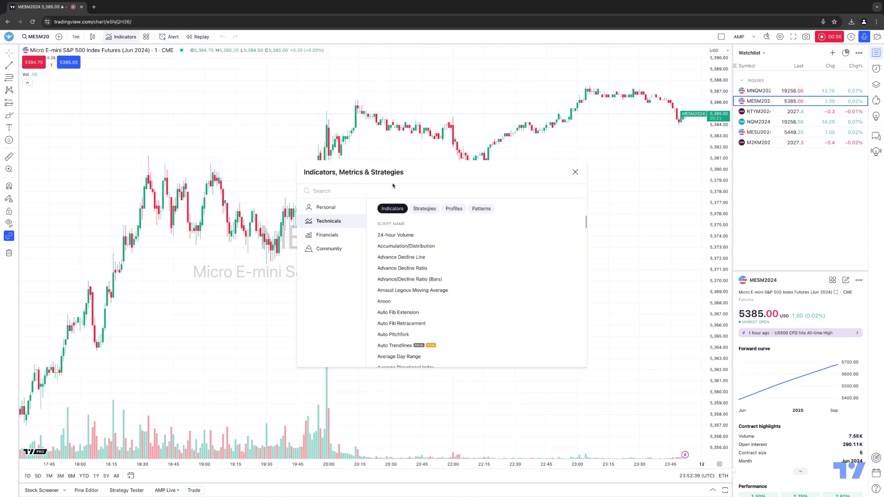
type("MACD")
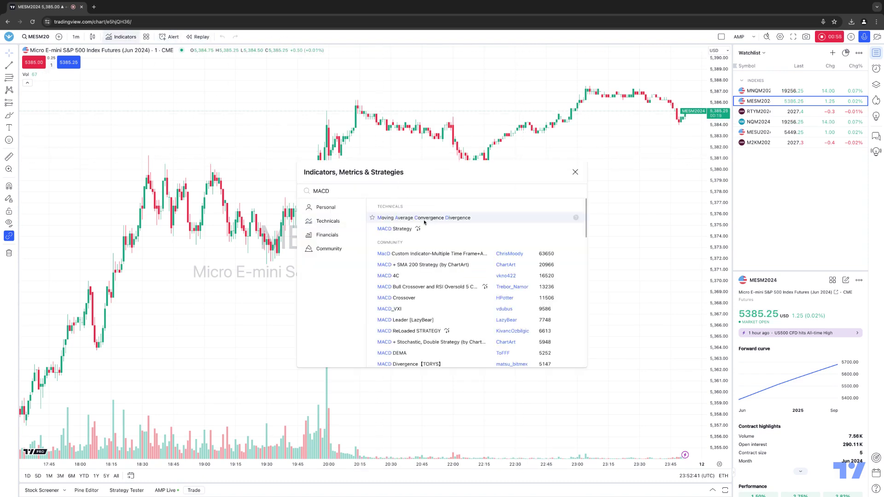
left_click(417, 221)
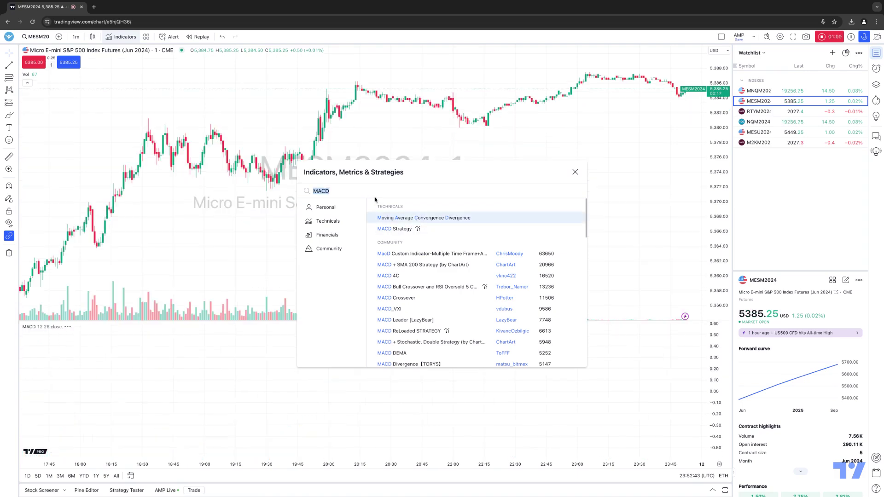
key("BackSpace")
type("KEL")
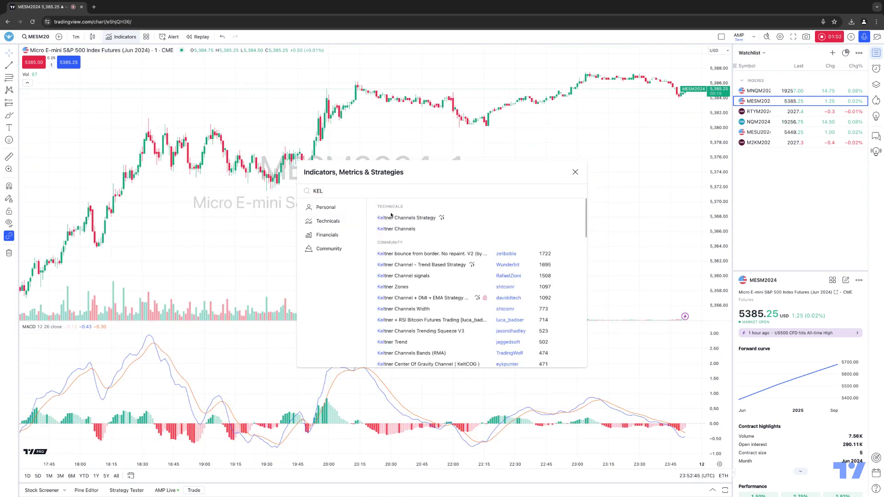
left_click(401, 229)
left_click(575, 172)
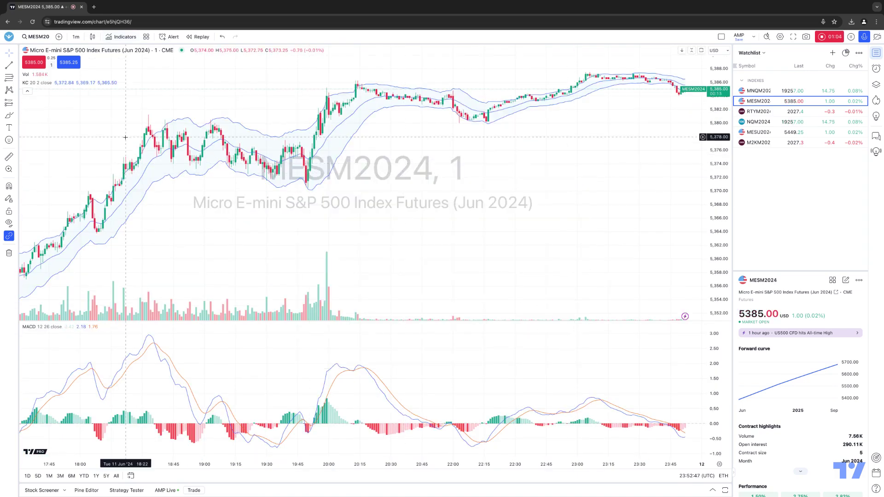
Step: Draw a Fib retracement across the MESM2024 price chart from about 5,383.75 at 17:44 down to about 5,353.75 near the latest candle
left_click(16, 77)
left_click(42, 86)
left_click(48, 98)
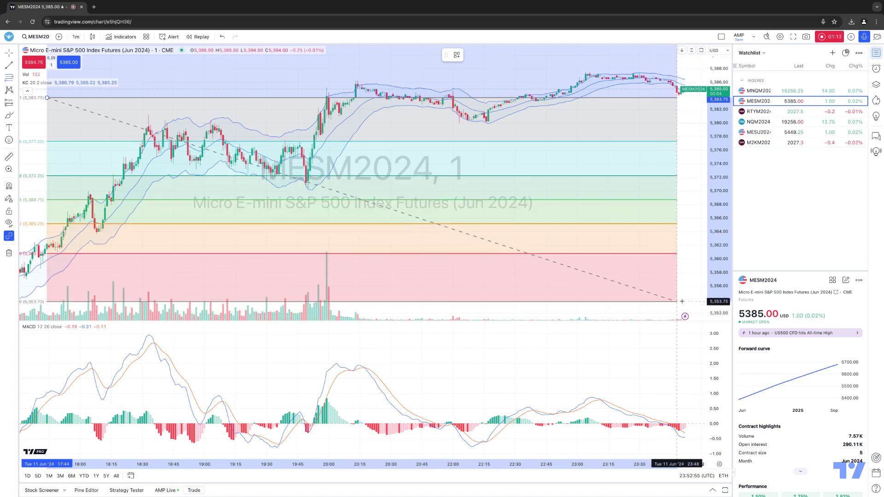
left_click(682, 301)
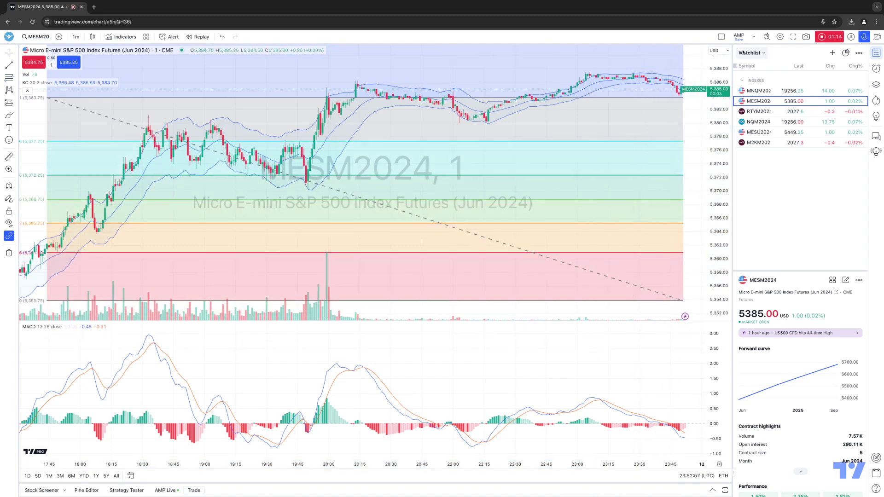
Step: Split the layout into two charts stacked one above the other
left_click(721, 37)
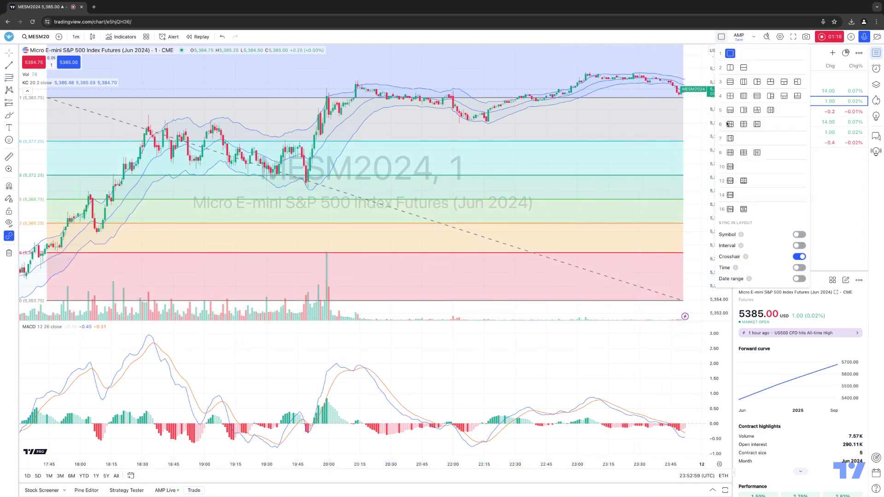
left_click(730, 68)
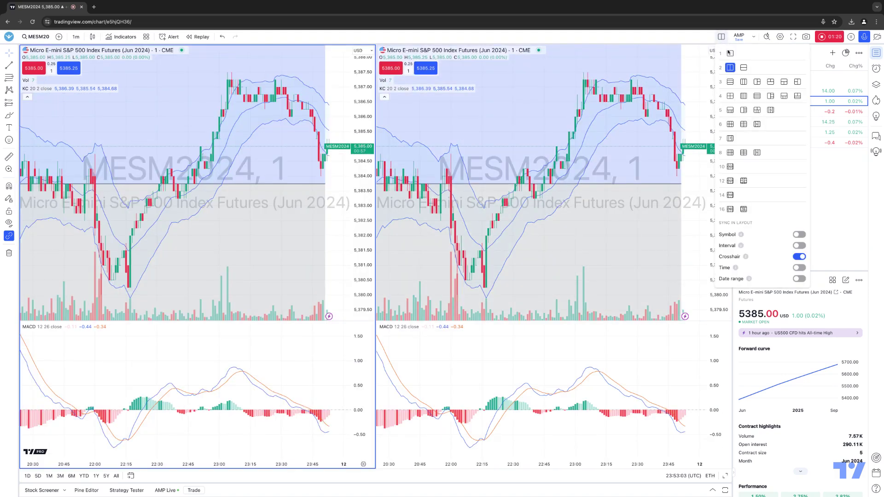
left_click(744, 68)
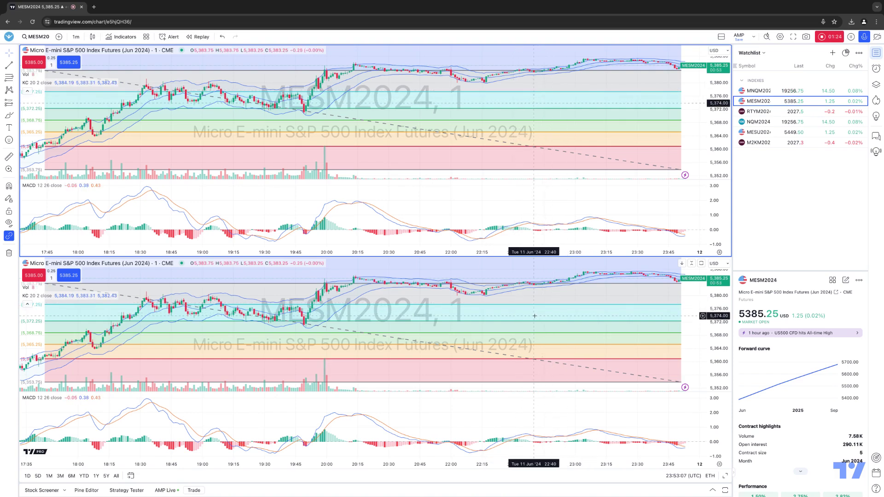
Step: Change the lower chart's symbol to the June 2024 Micro E-mini Nasdaq-100 contract by searching for MNQM24
left_click(70, 264)
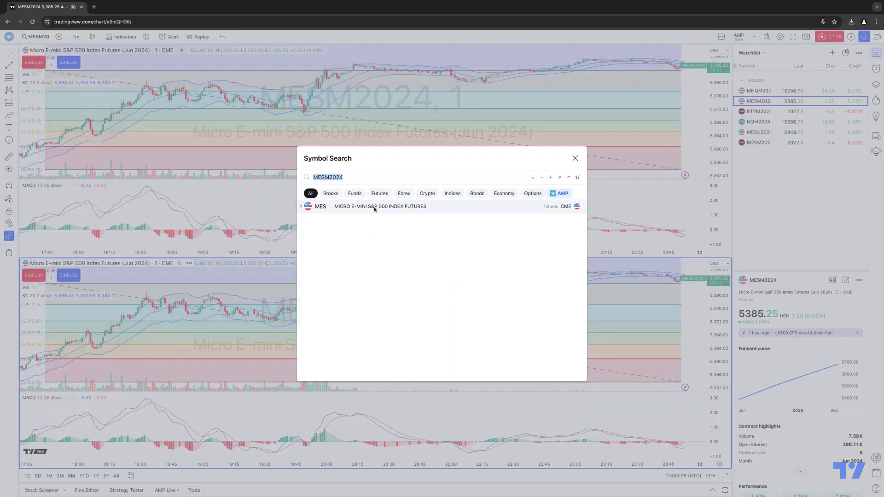
type("MNQM24")
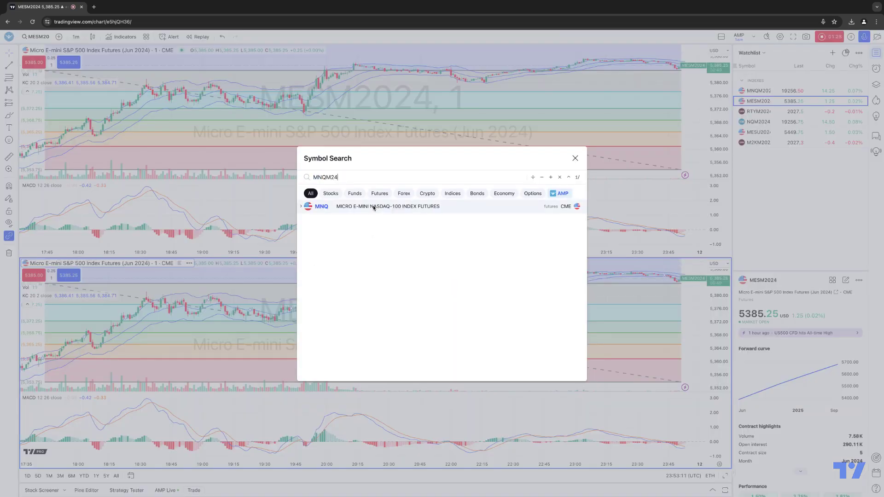
left_click(314, 210)
left_click(396, 221)
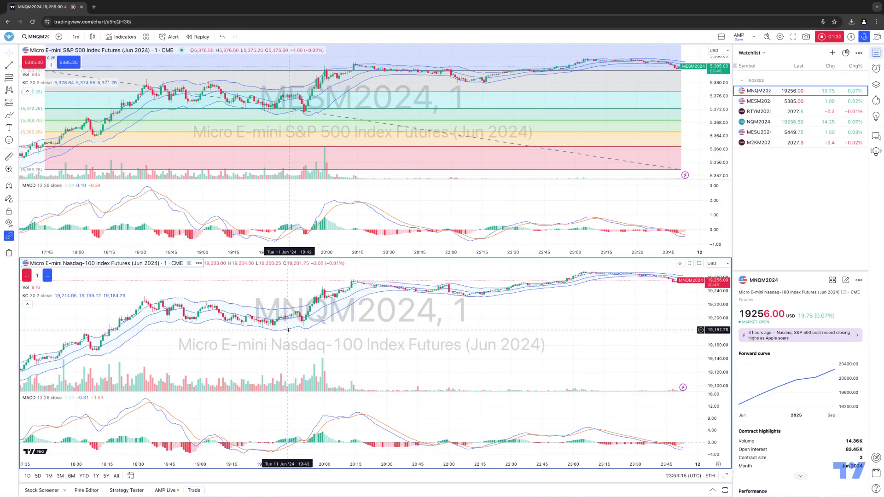
Step: Remove the Keltner Channels and MACD indicators from the lower MNQM2024 chart
mouse_move(72, 299)
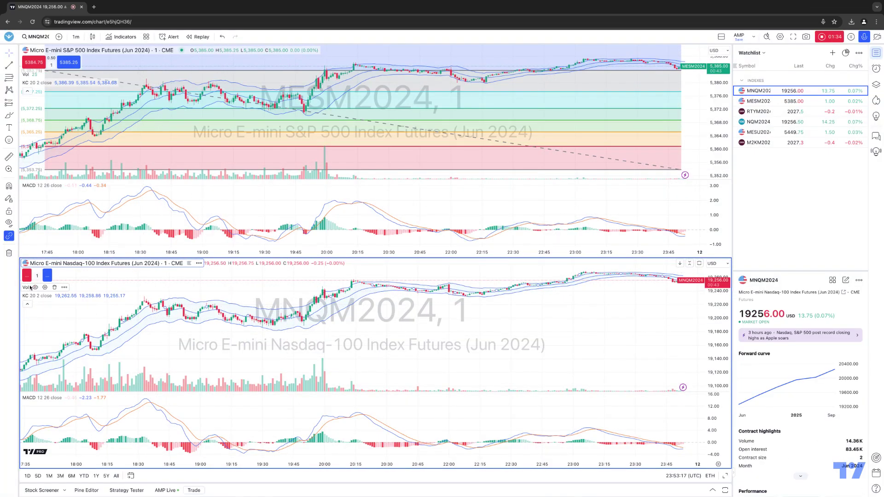
left_click(87, 296)
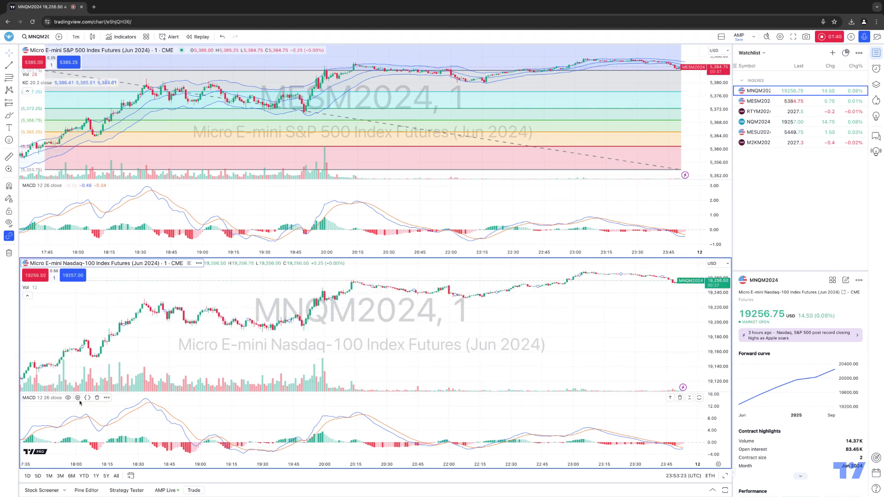
left_click(96, 399)
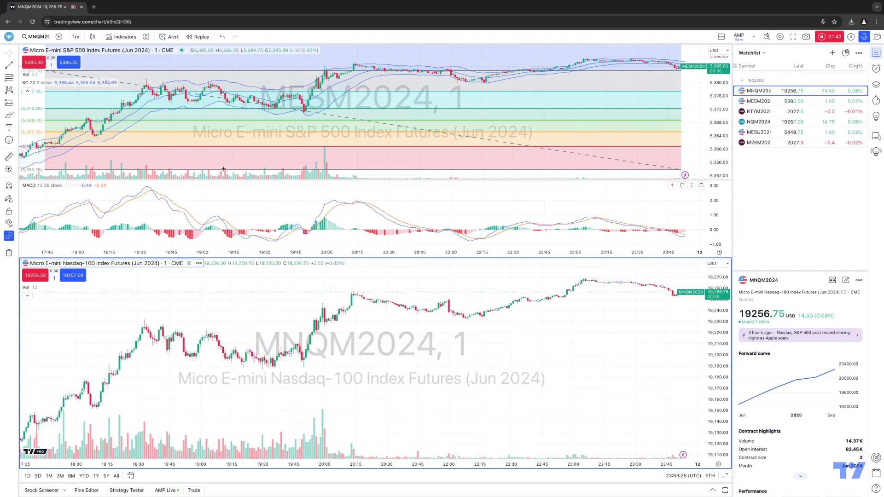
Step: Try Volume candles on the lower MNQM2024 chart, and switch its chart type to Time Price Opportunity
left_click(92, 37)
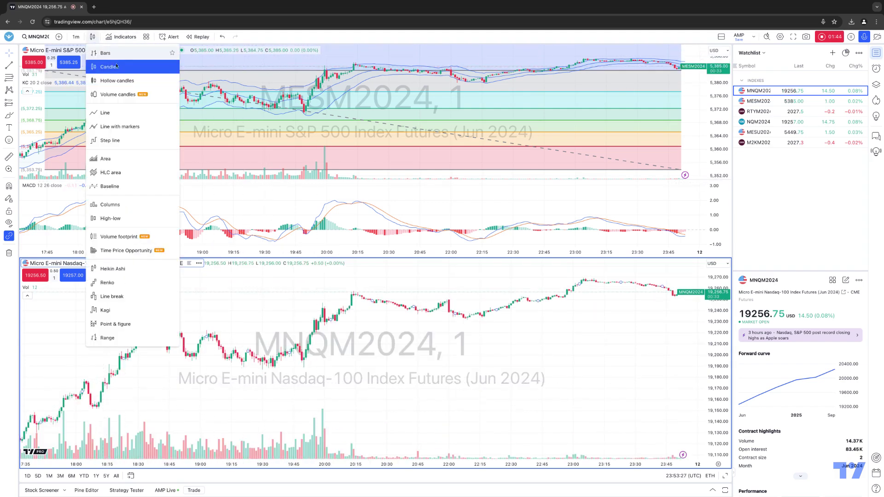
left_click(121, 96)
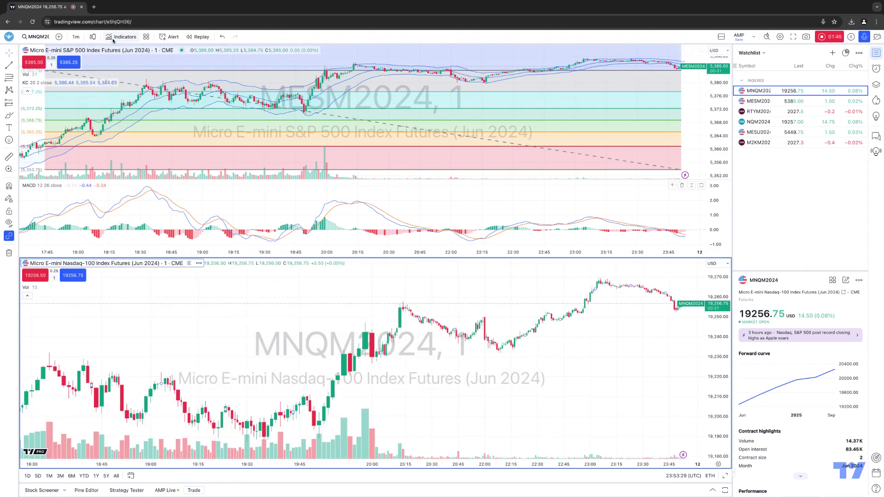
left_click(94, 40)
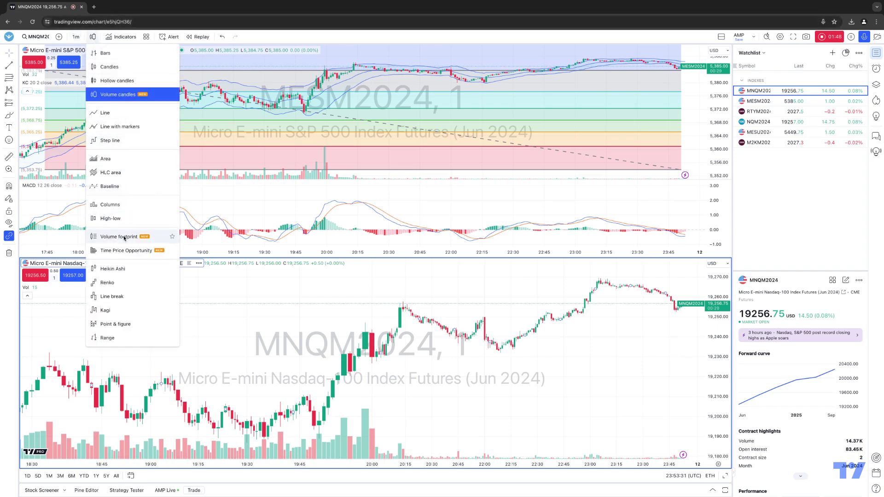
left_click(126, 251)
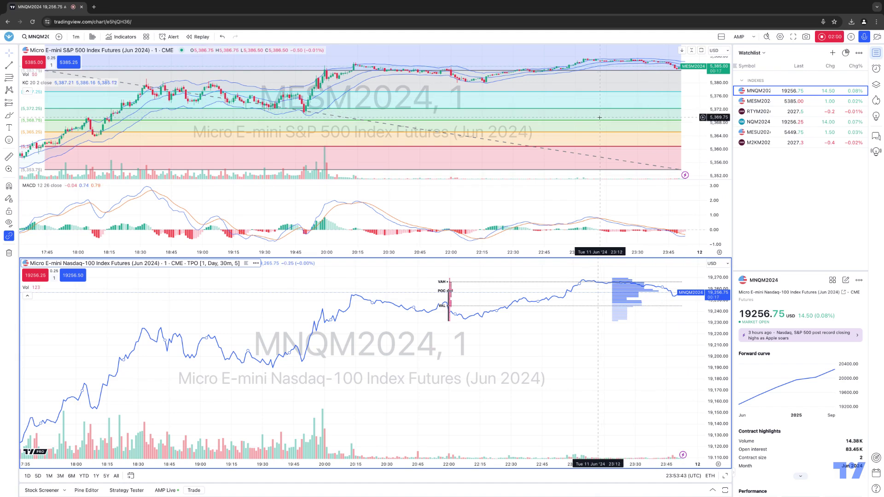
Step: Turn on sharing for the AMP layout and open the AMP Live account's positions view
left_click(753, 37)
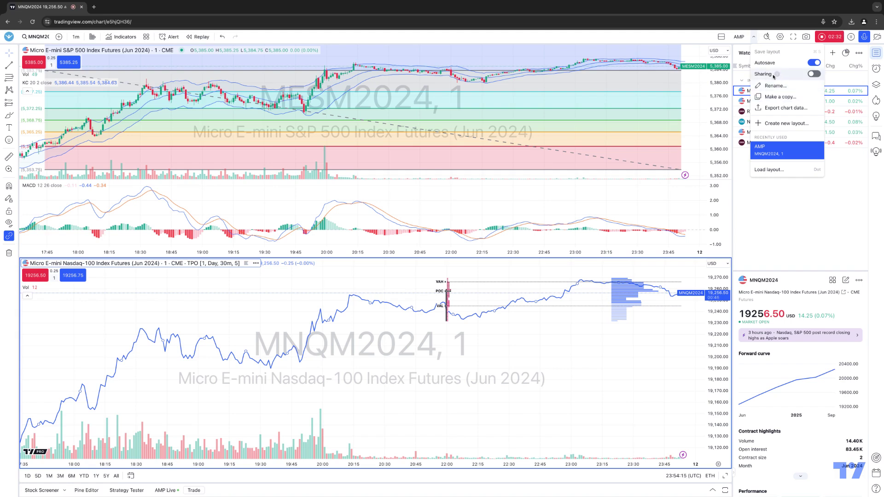
mouse_move(777, 75)
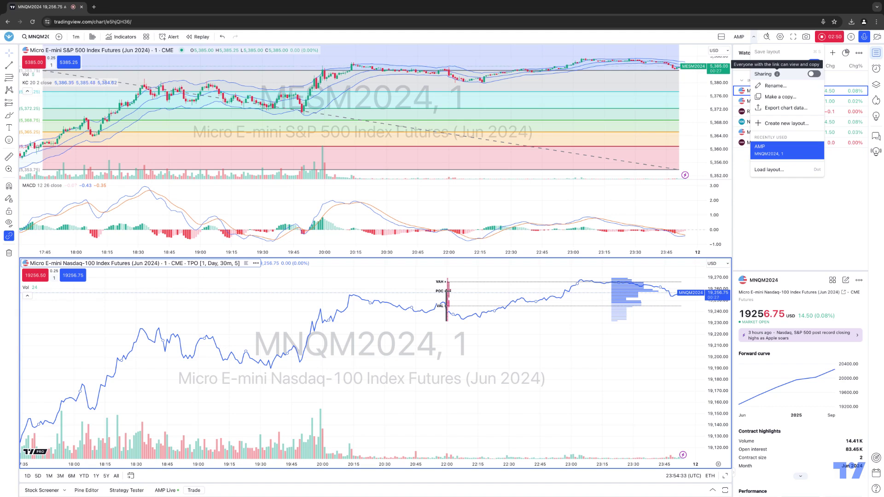
left_click(814, 74)
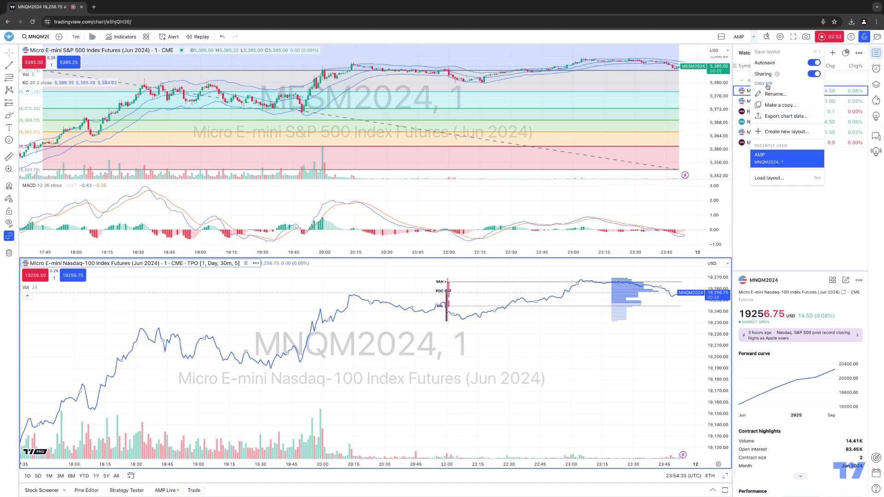
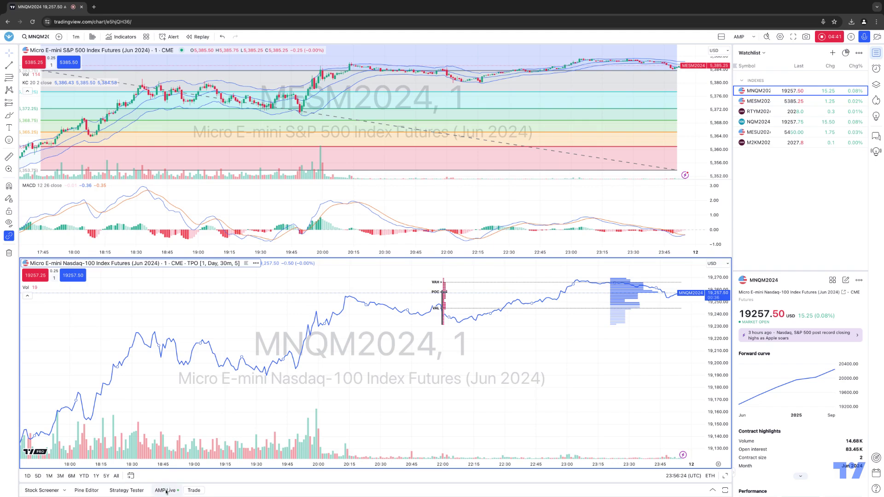
left_click(166, 490)
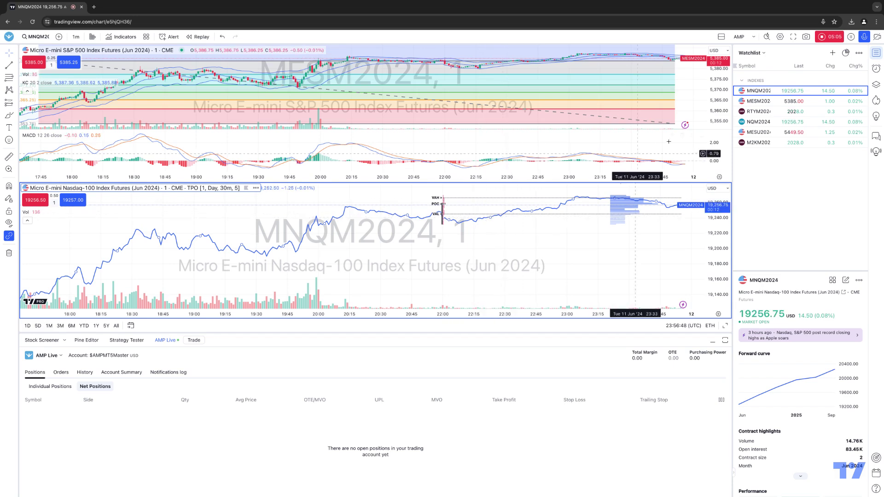
Step: Examine the layout management options, including the dialogs for creating a new layout and loading a saved one, without changing anything
left_click(754, 37)
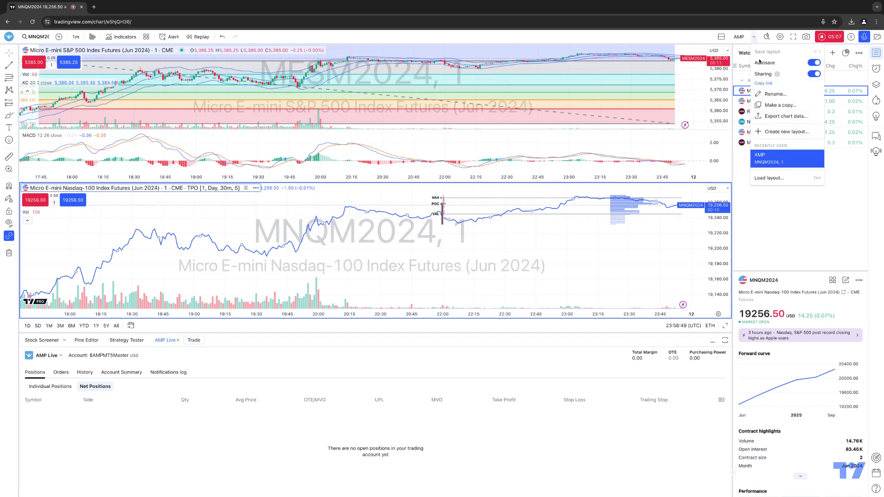
left_click(779, 133)
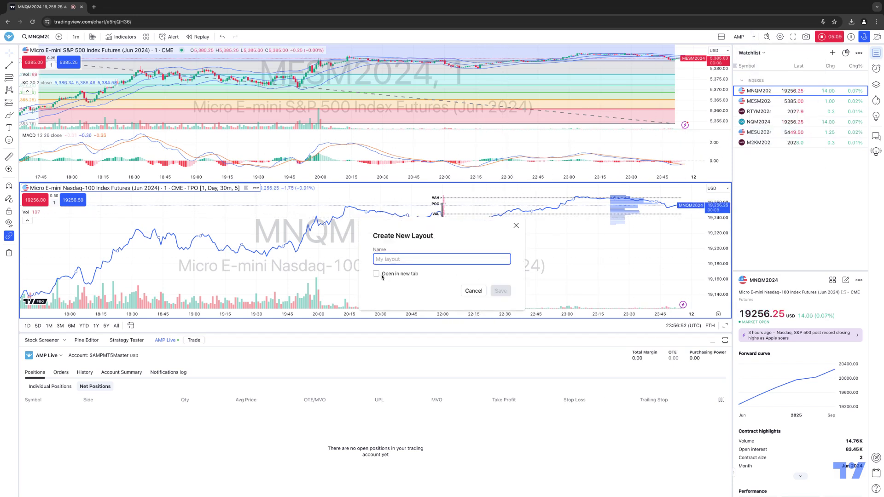
left_click(516, 225)
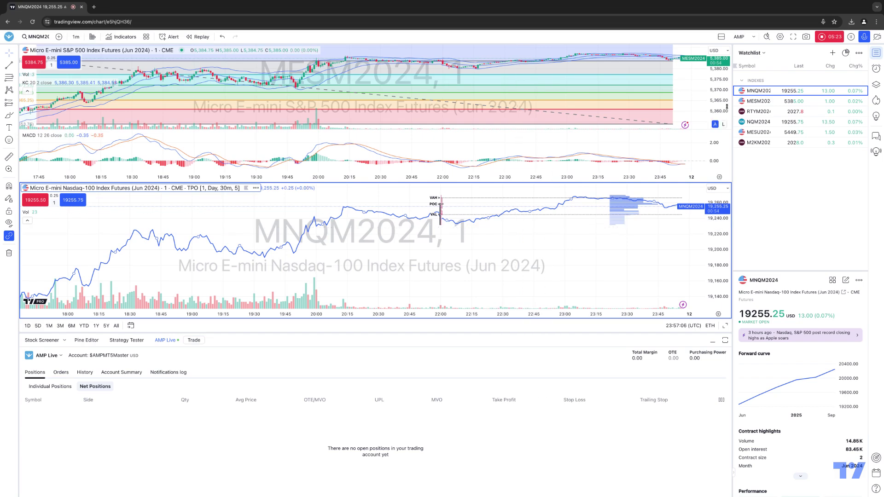
left_click(754, 36)
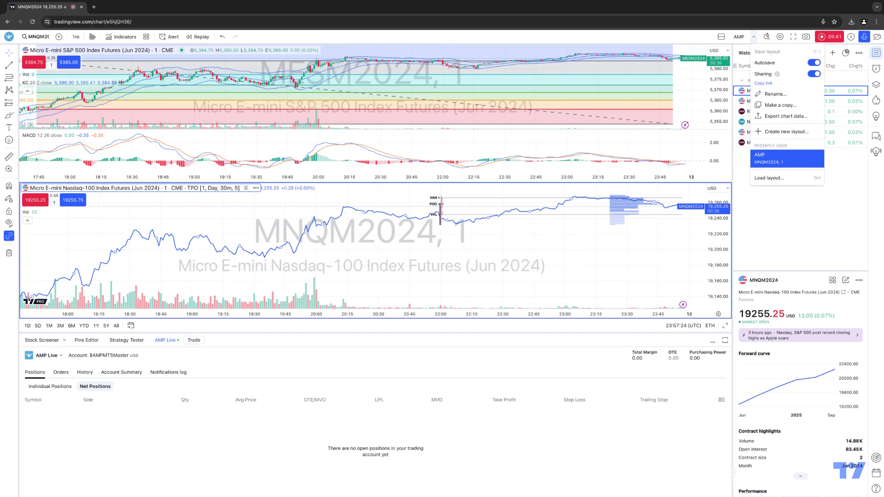
key("Escape")
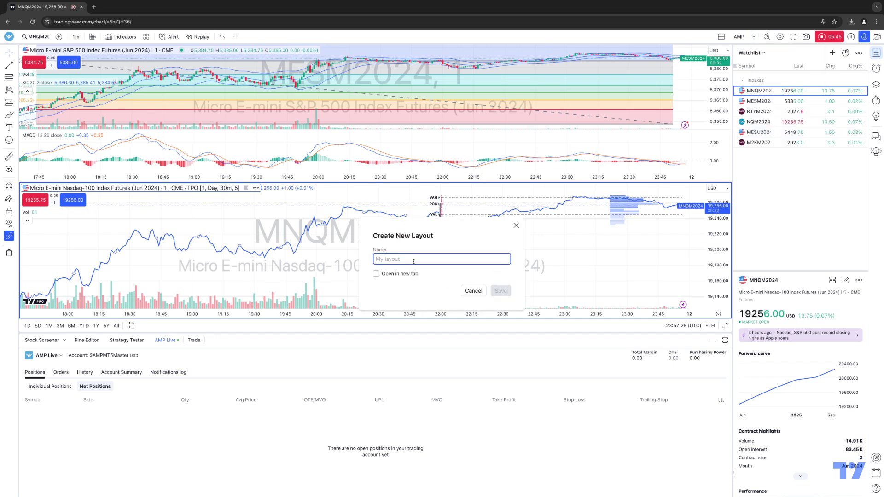
left_click(517, 225)
left_click(754, 37)
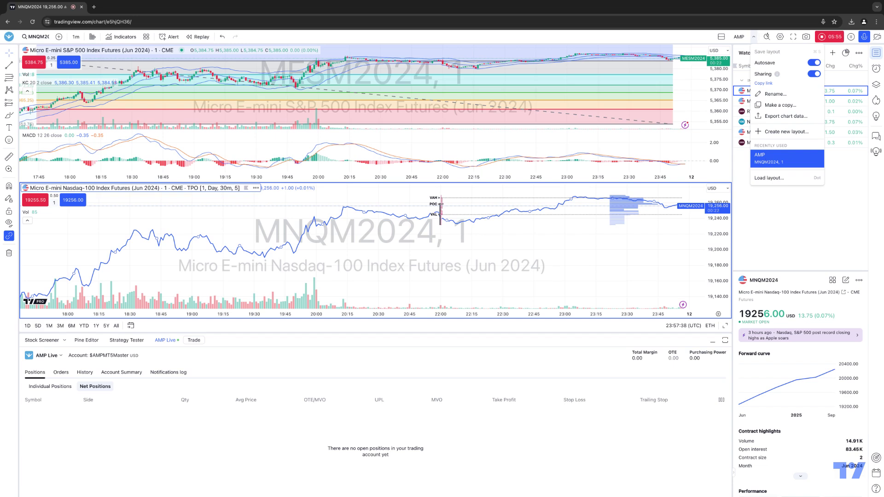
left_click(773, 178)
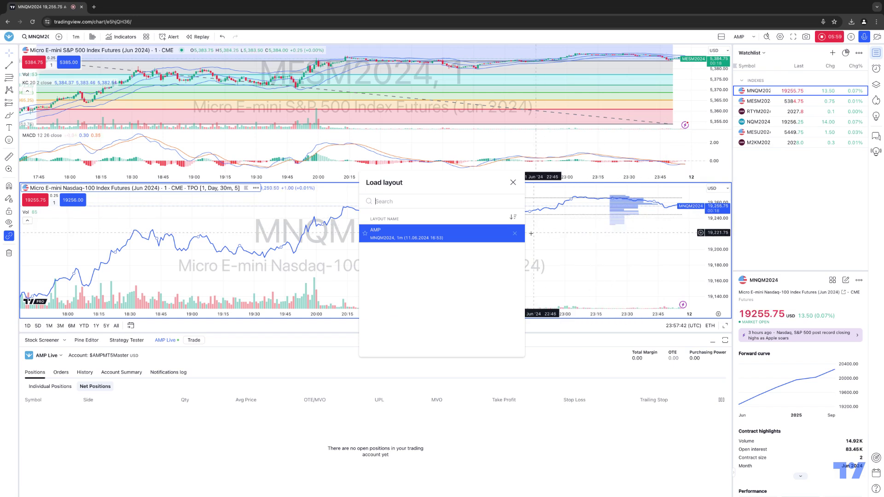
left_click(513, 182)
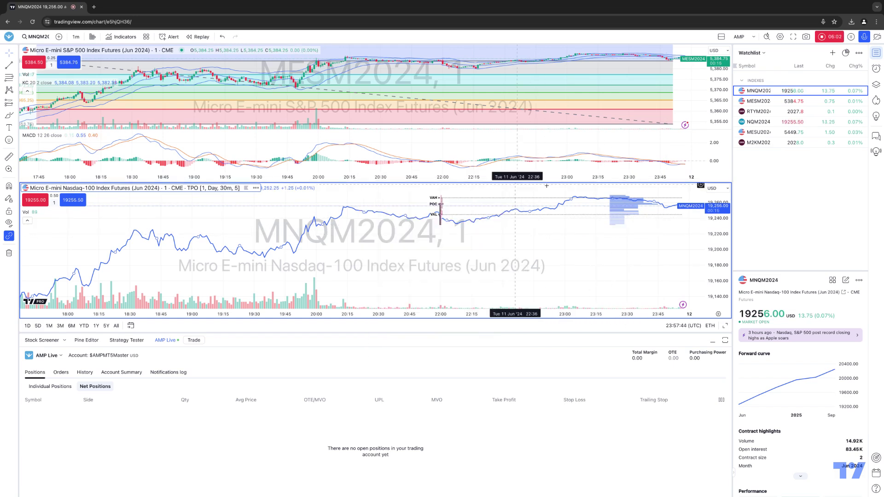
left_click(754, 37)
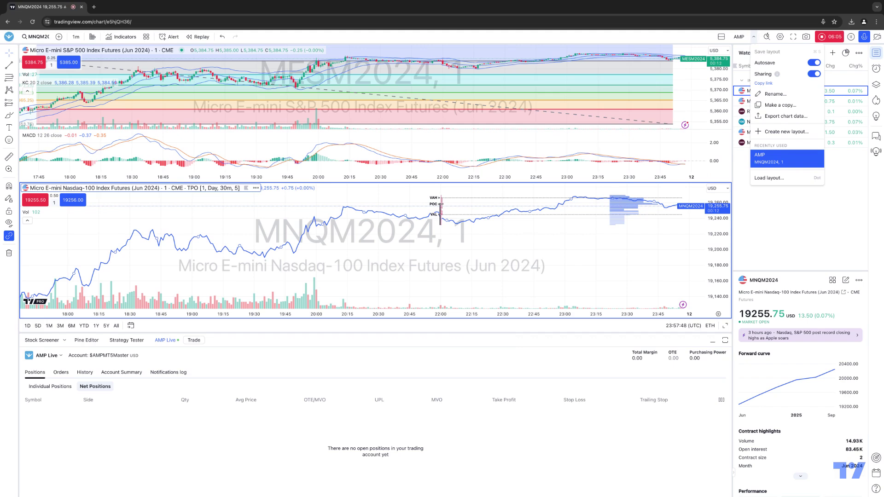